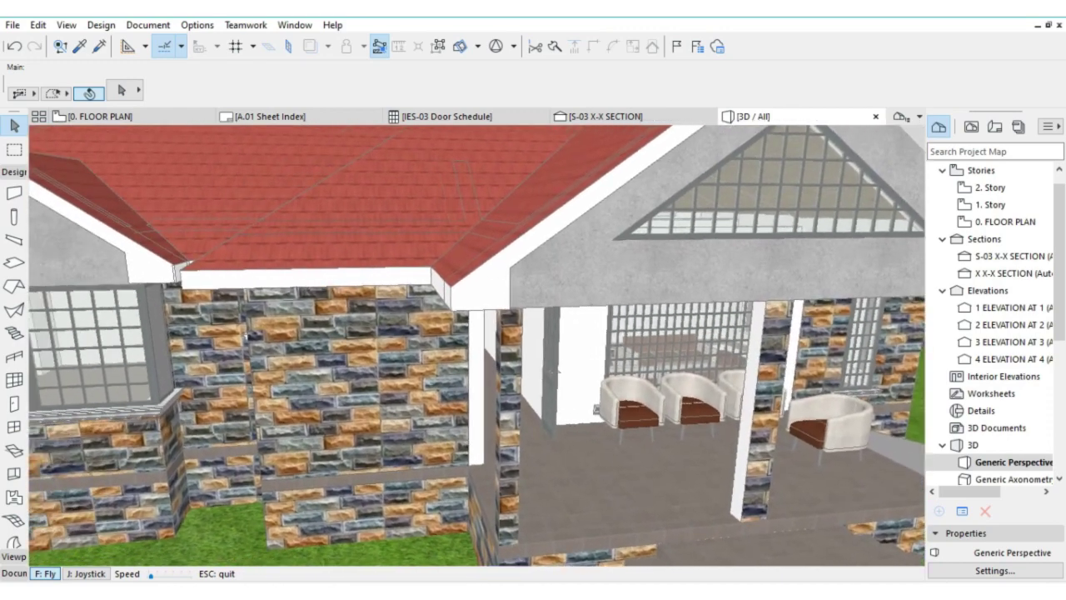
Step: Fly past the porch and stone front of the house, ending on the bay-window wall
key(a)
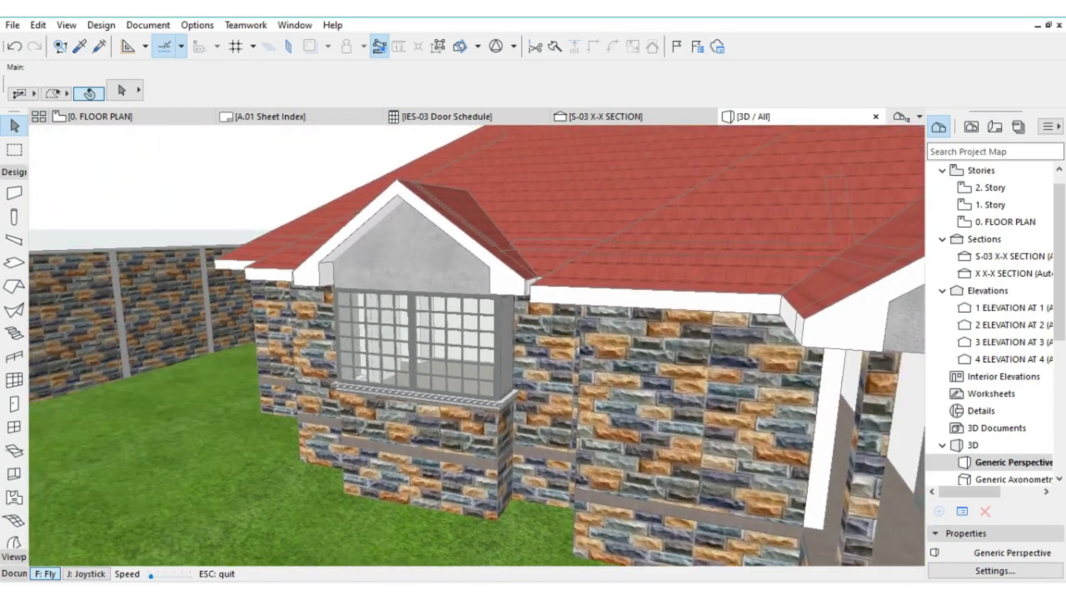
key(d)
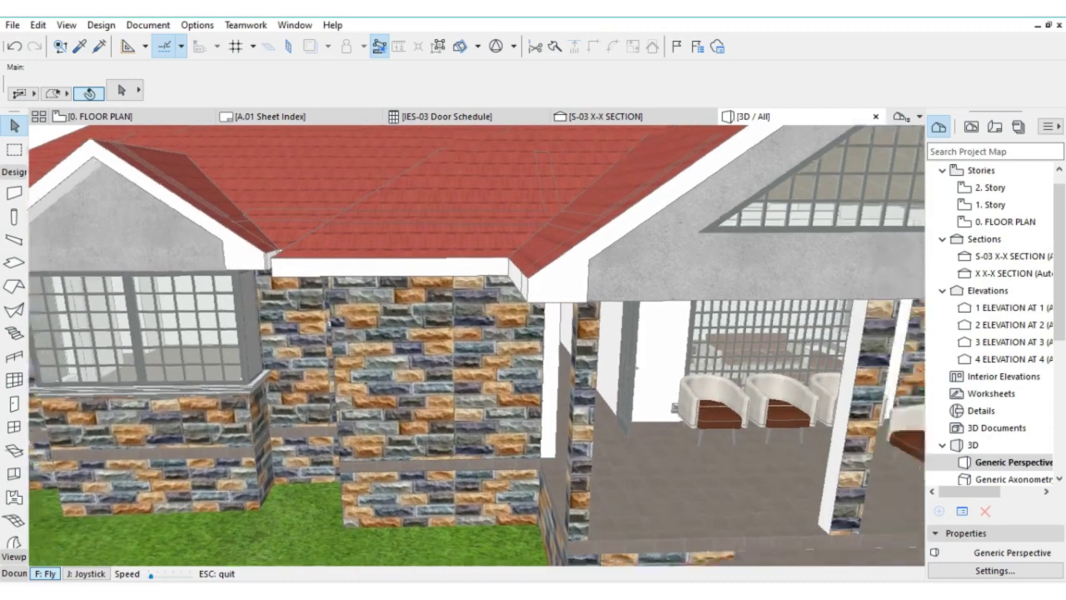
key(a)
key(w)
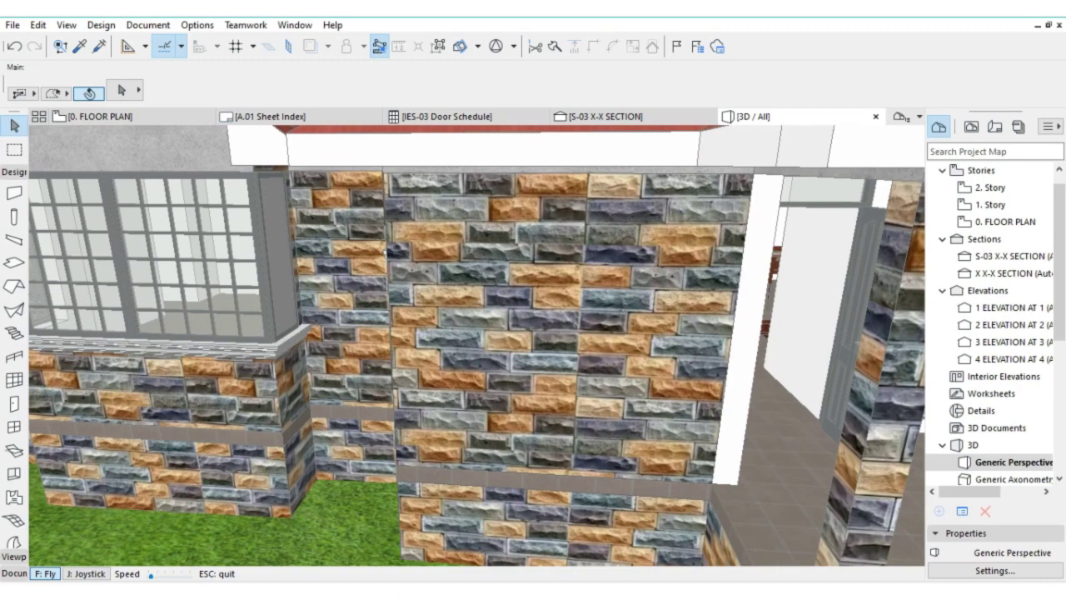
key(s)
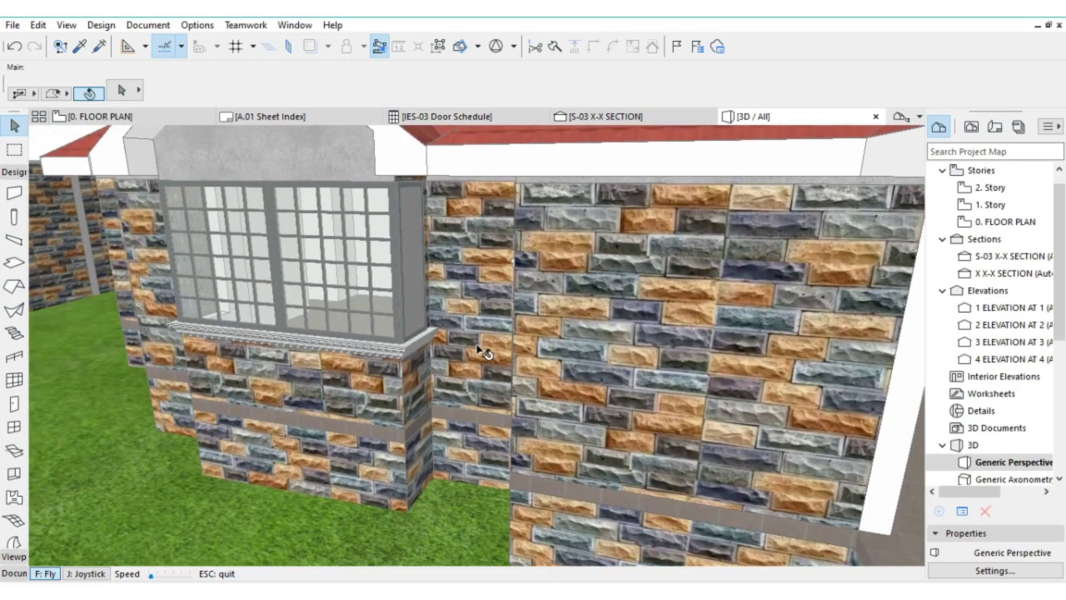
key(Escape)
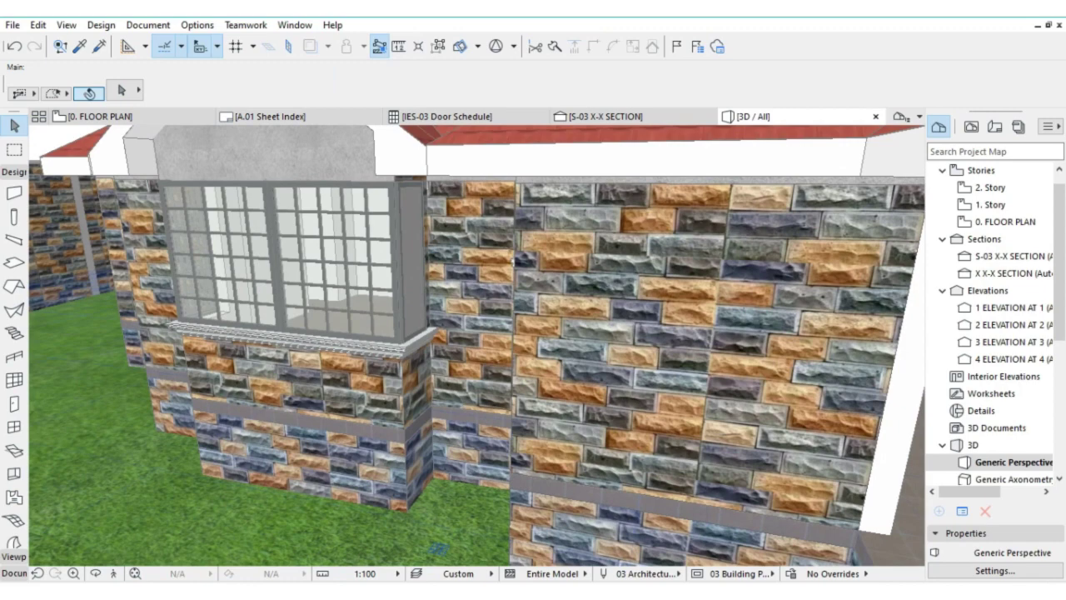
Step: In Surfaces attributes, duplicate Stucco - Beige Rough as a new surface named 'tile cladding'
click(207, 27)
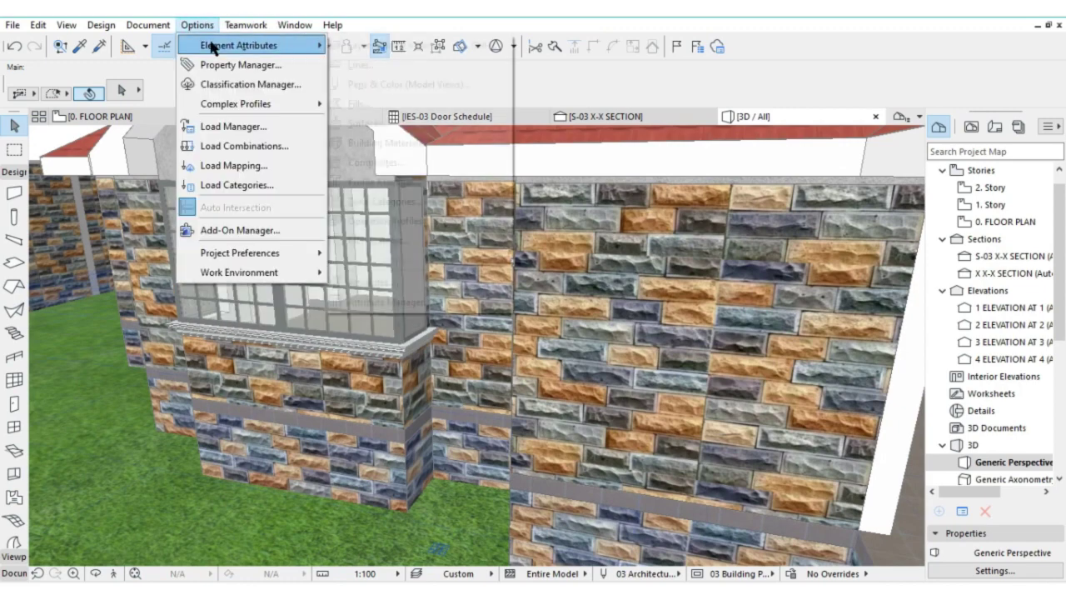
mouse_move(238, 45)
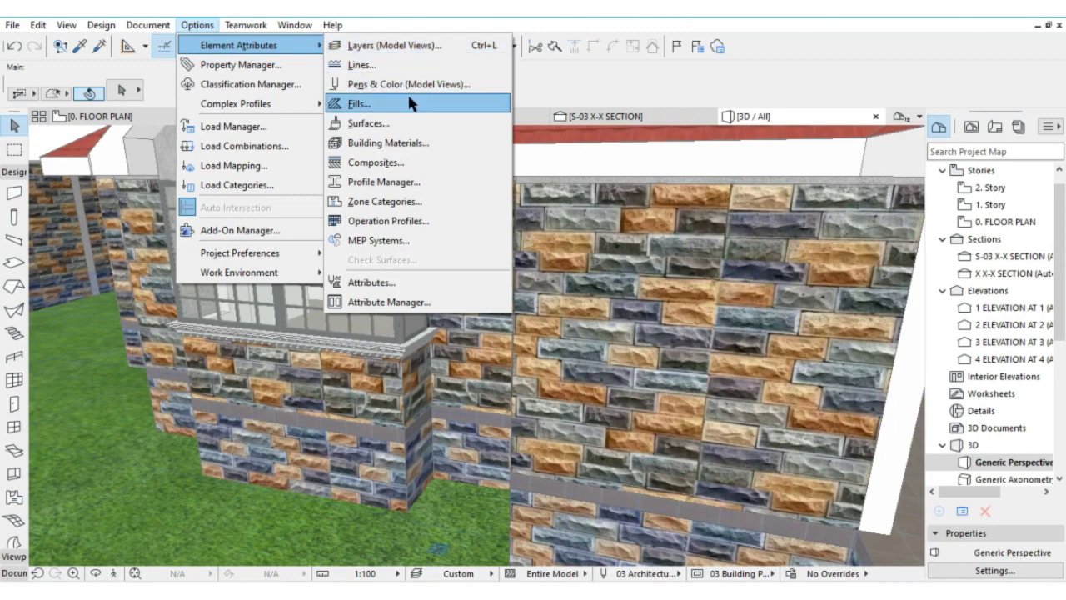
click(408, 122)
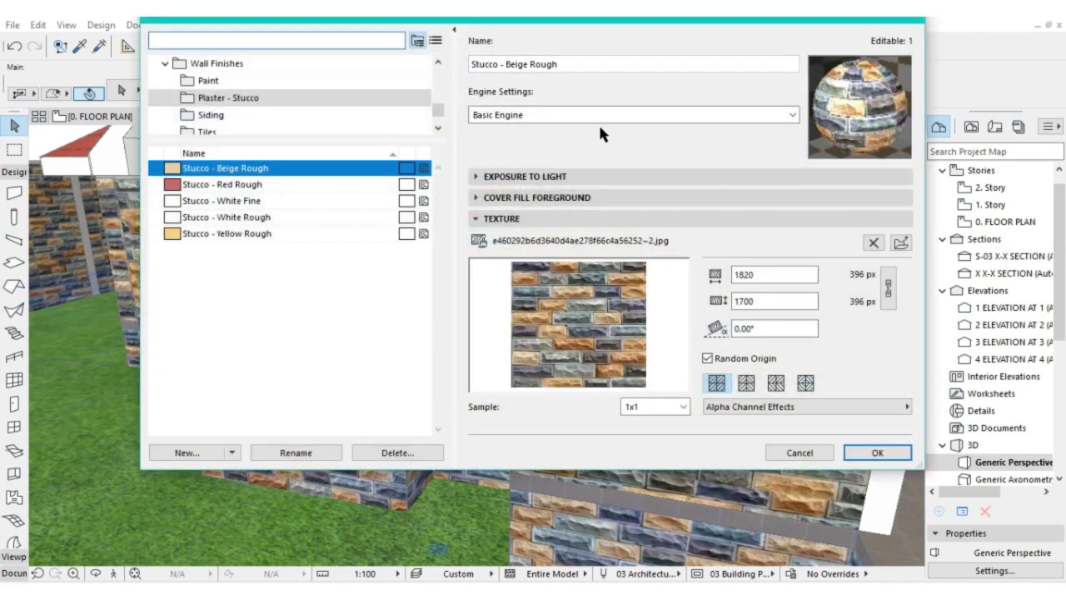
click(204, 449)
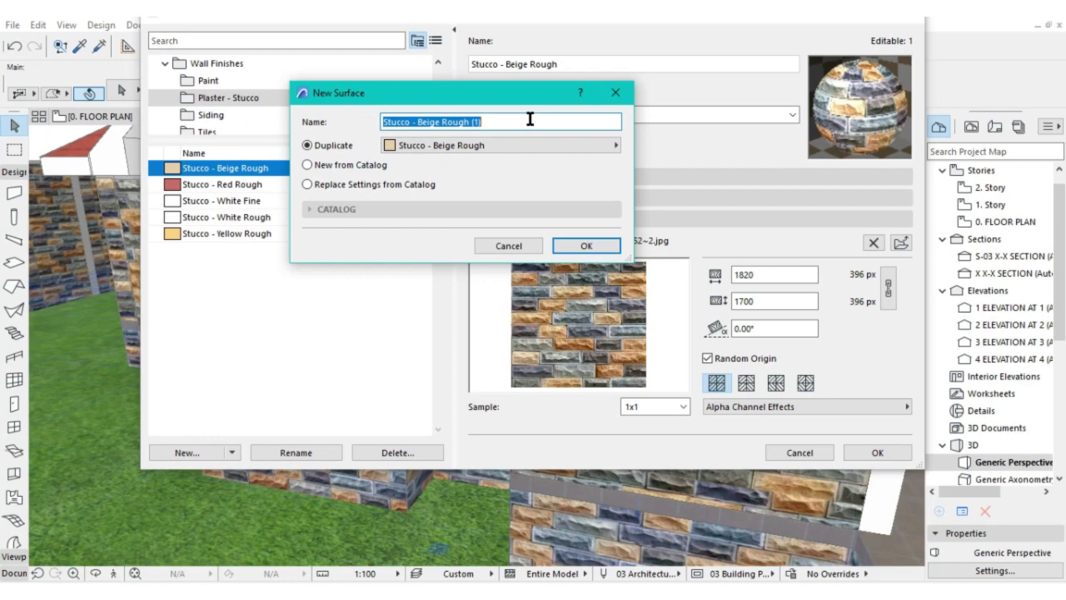
text(sto)
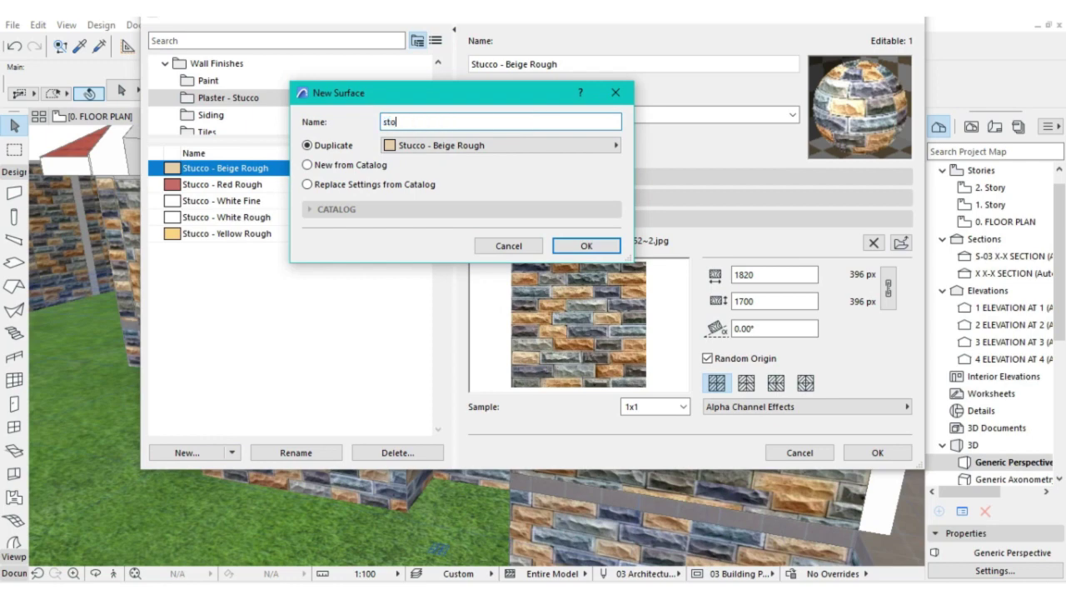
key(BackSpace)
key(BackSpace)
key(BackSpace)
text(tile cladding)
Step: Create the tile cladding surface and import 'wall 2226, 1989' as its texture image
click(596, 242)
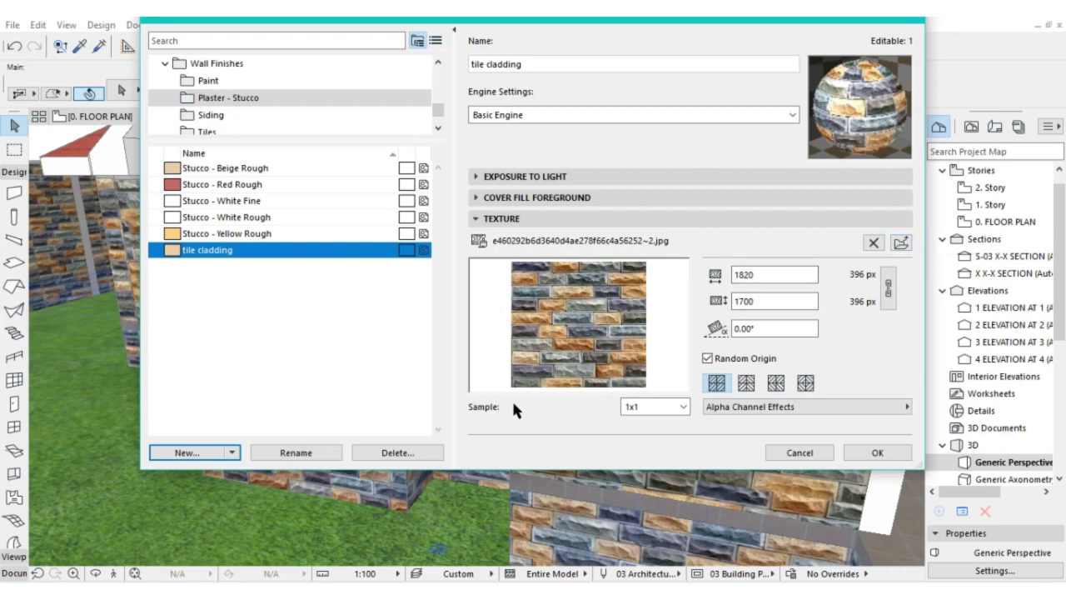
click(901, 244)
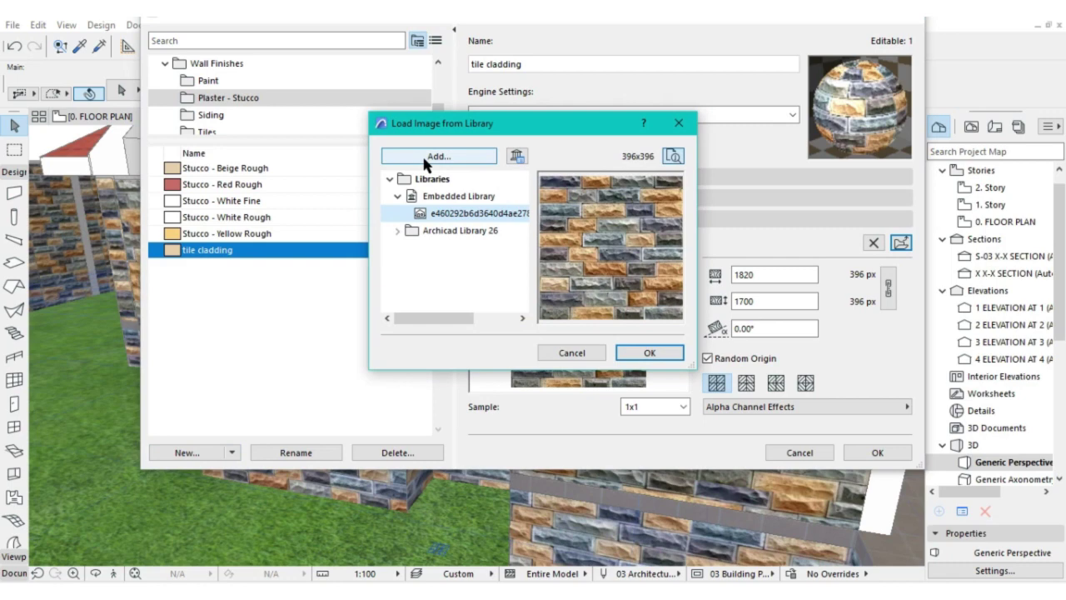
click(437, 158)
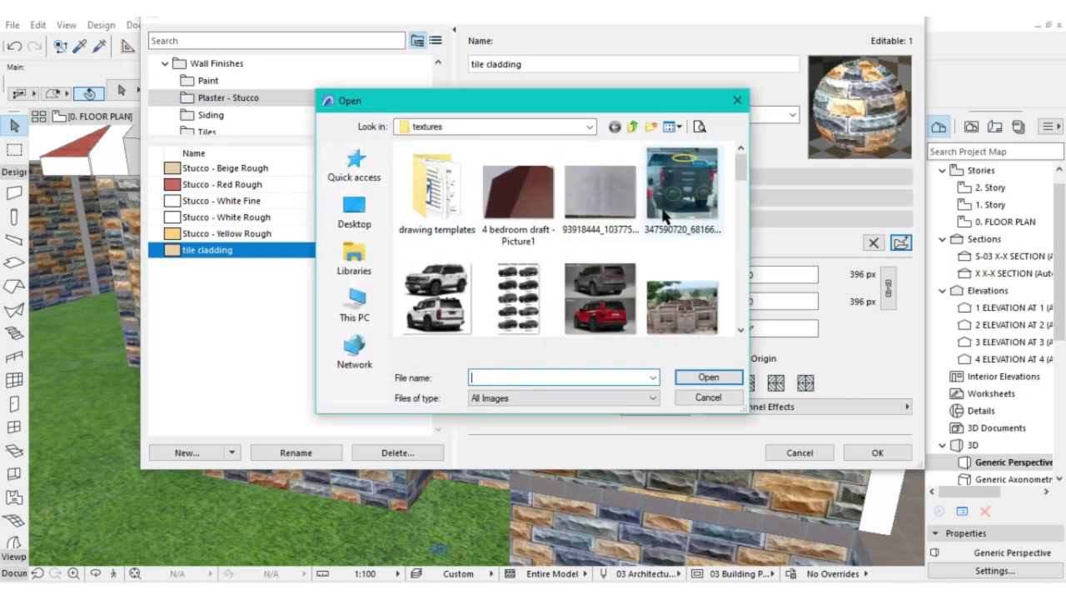
drag(746, 173, 744, 262)
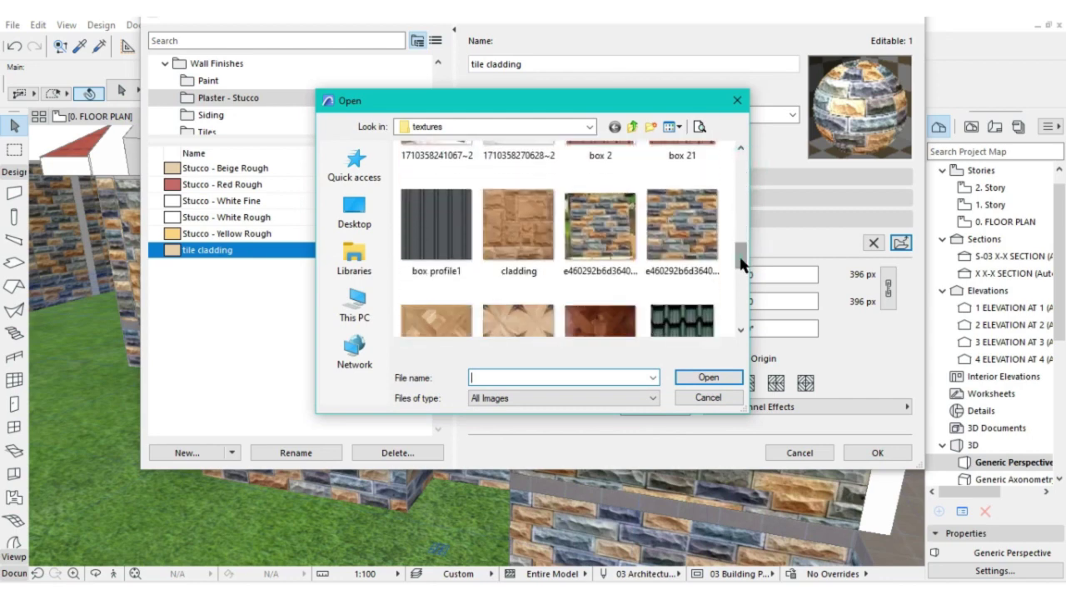
drag(740, 263, 740, 333)
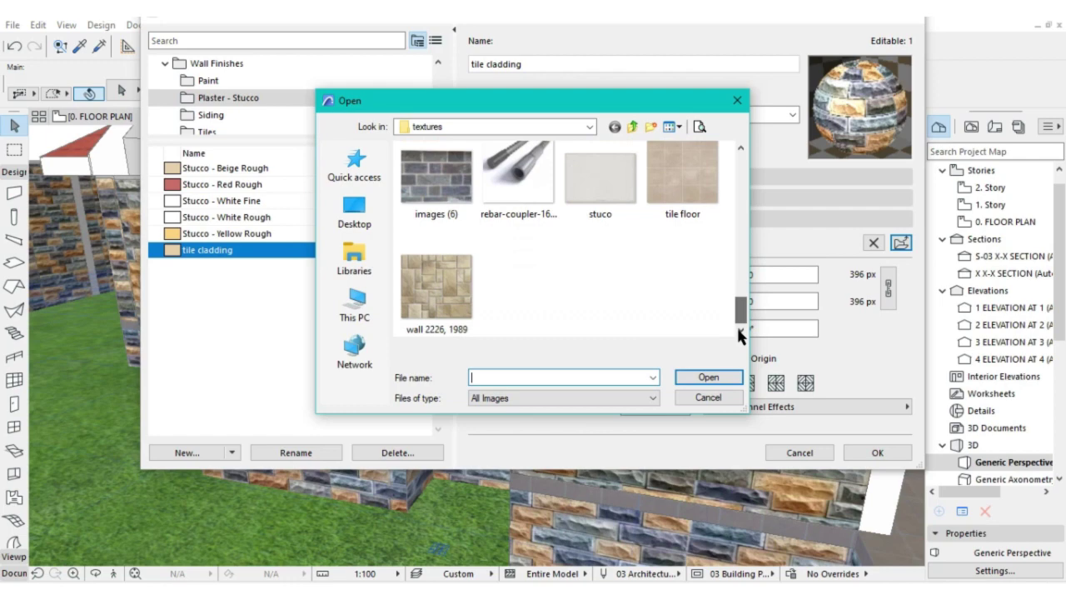
click(452, 274)
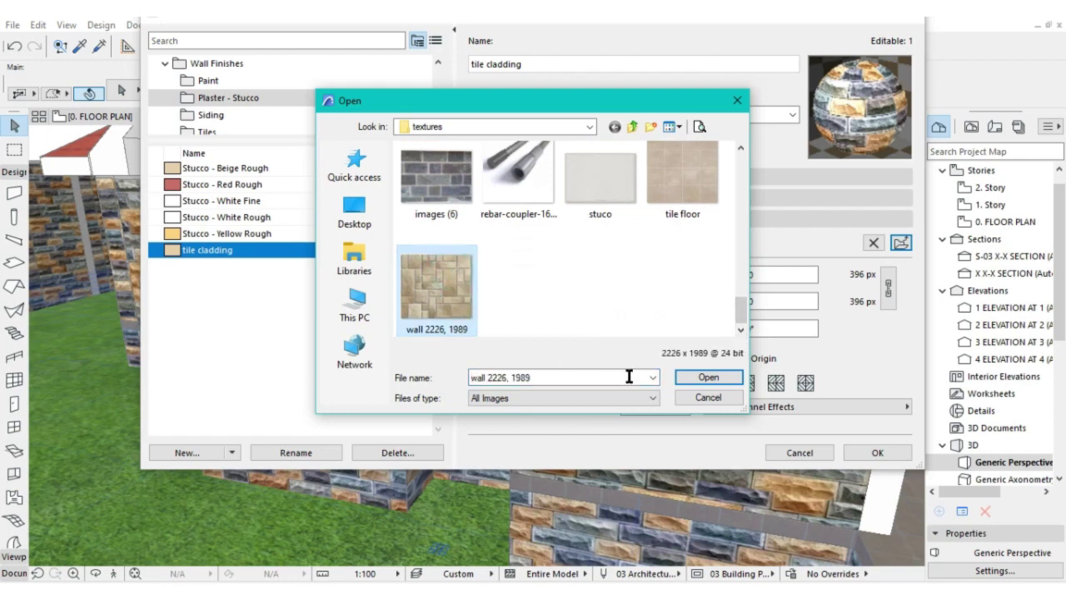
click(715, 371)
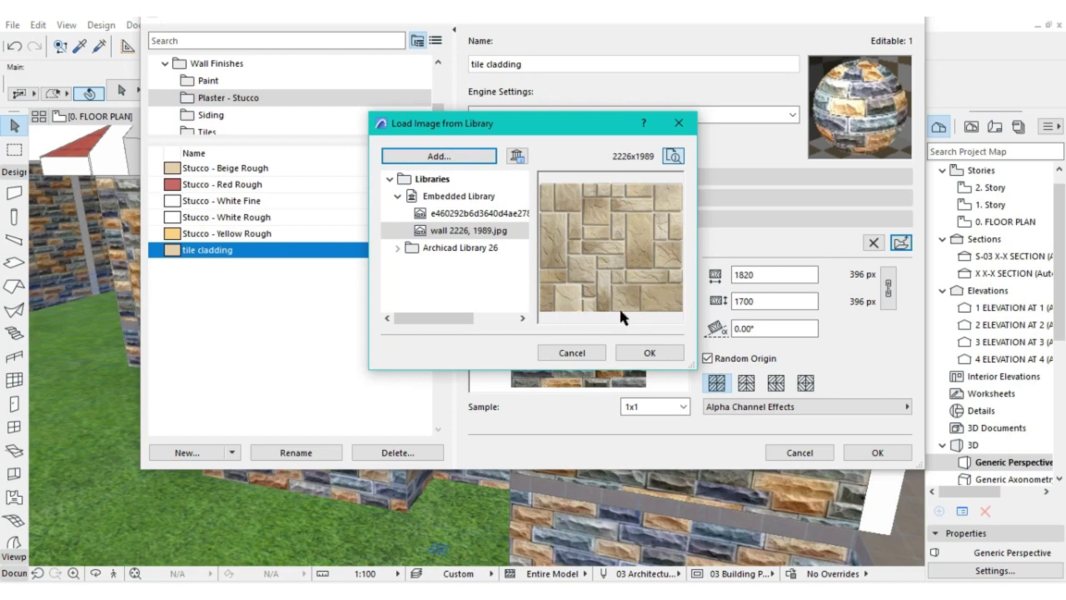
click(650, 352)
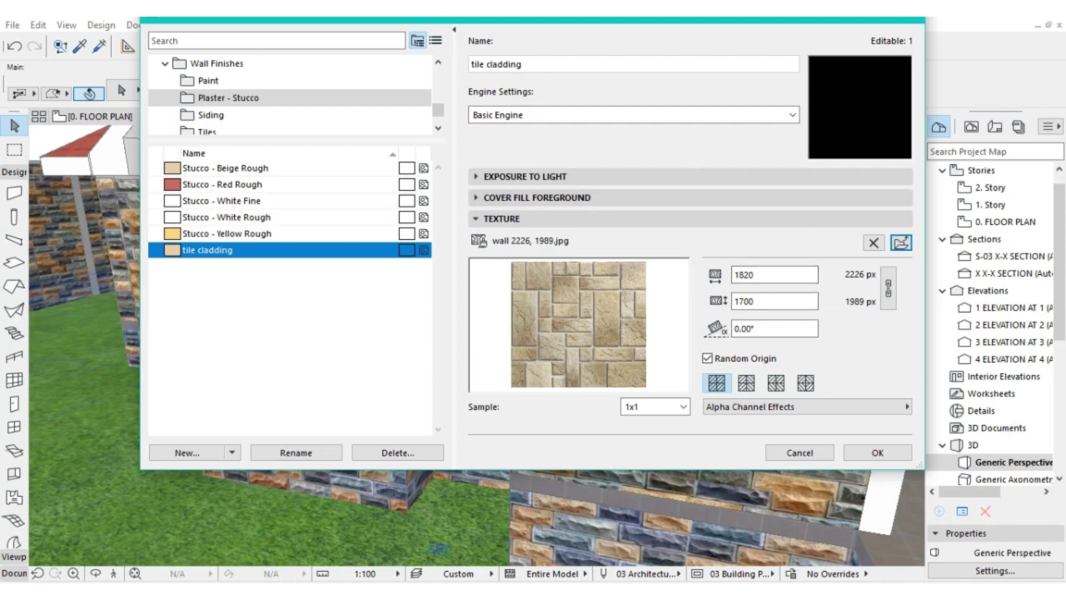
Step: Preview tile cladding with Hardware acceleration and size its texture 1500 by 1500
click(775, 115)
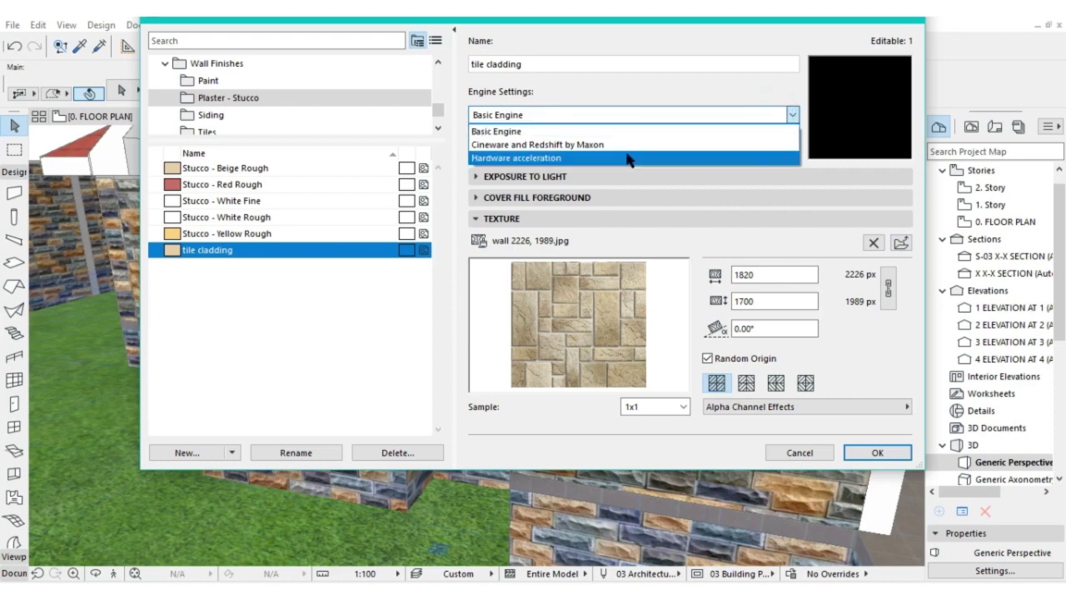
click(629, 159)
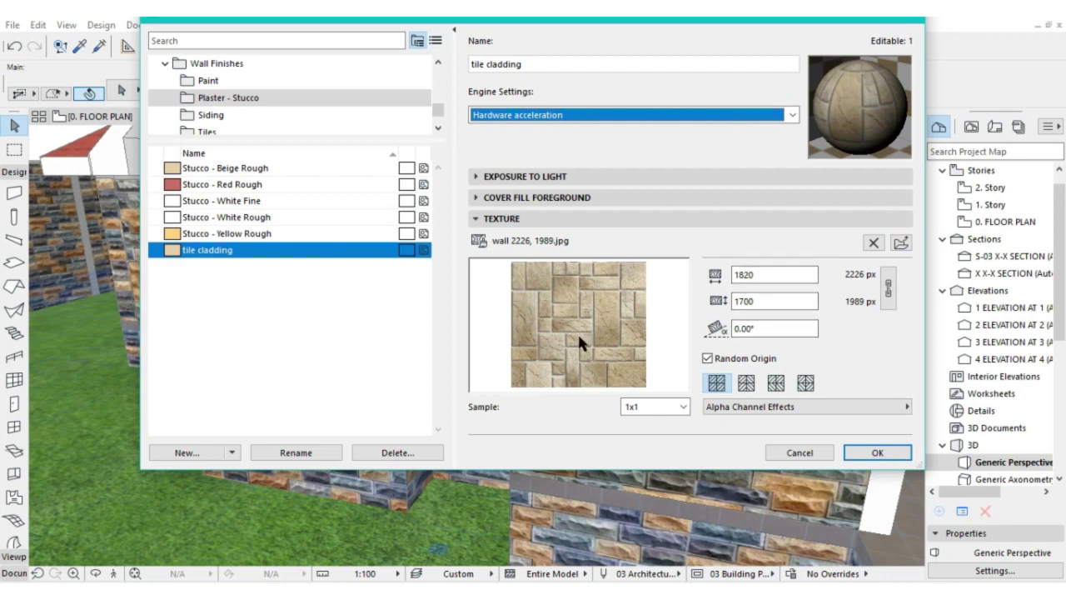
click(765, 273)
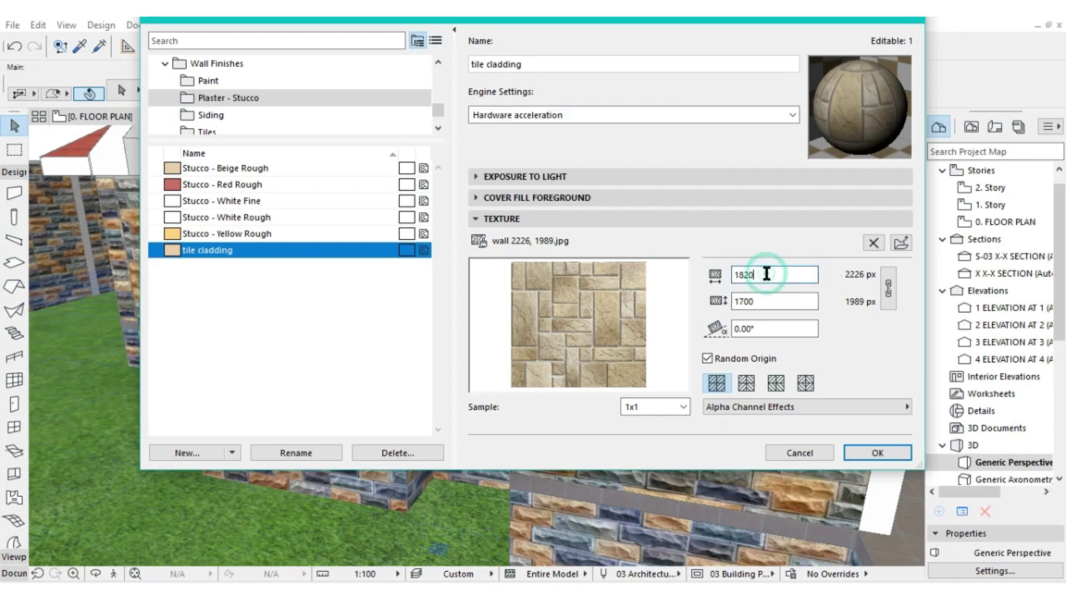
key(BackSpace)
key(BackSpace)
key(BackSpace)
text(15)
click(771, 301)
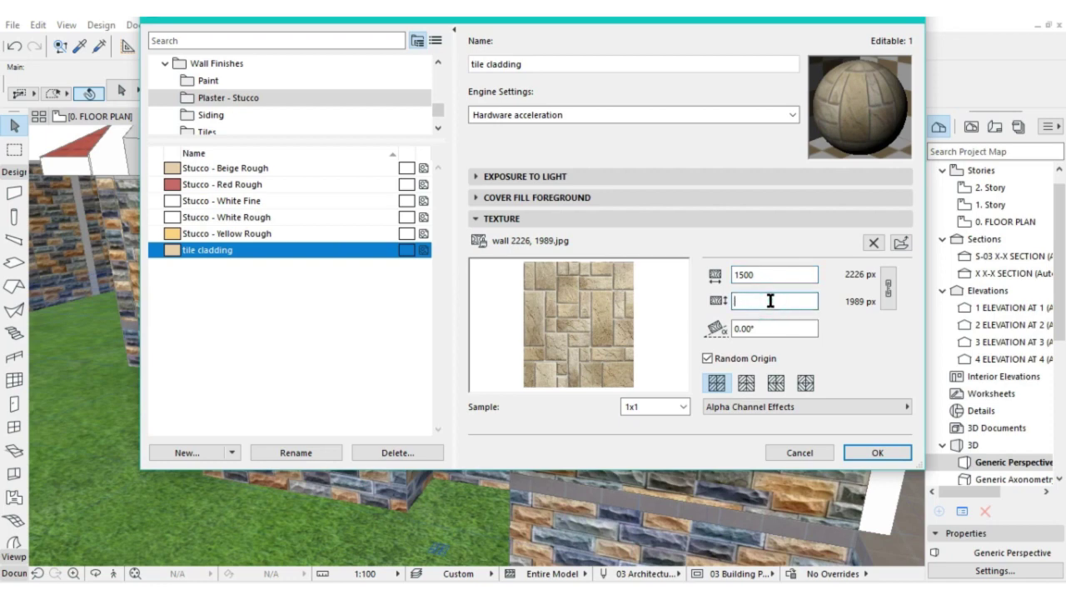
text(1500)
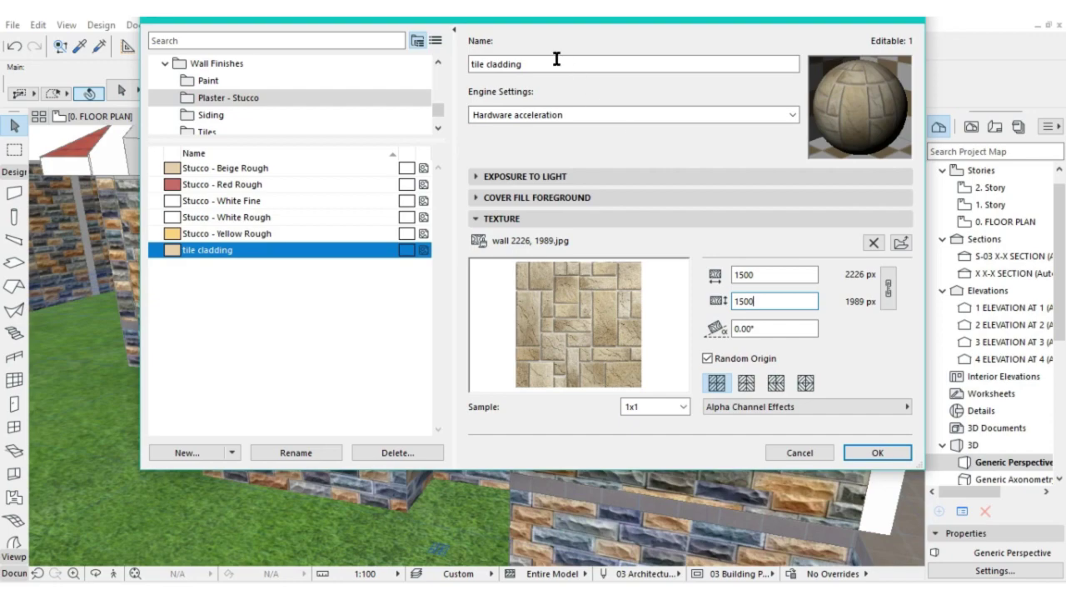
click(864, 450)
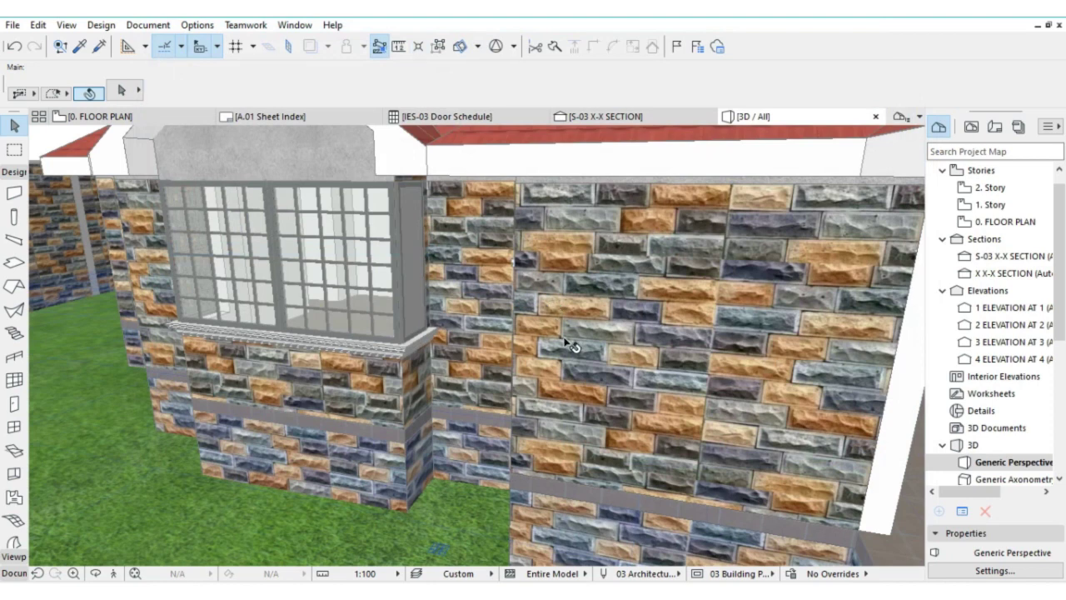
Step: Select the external wall in 3D and choose Edit Selected Composite/Profile from its context menu
click(572, 338)
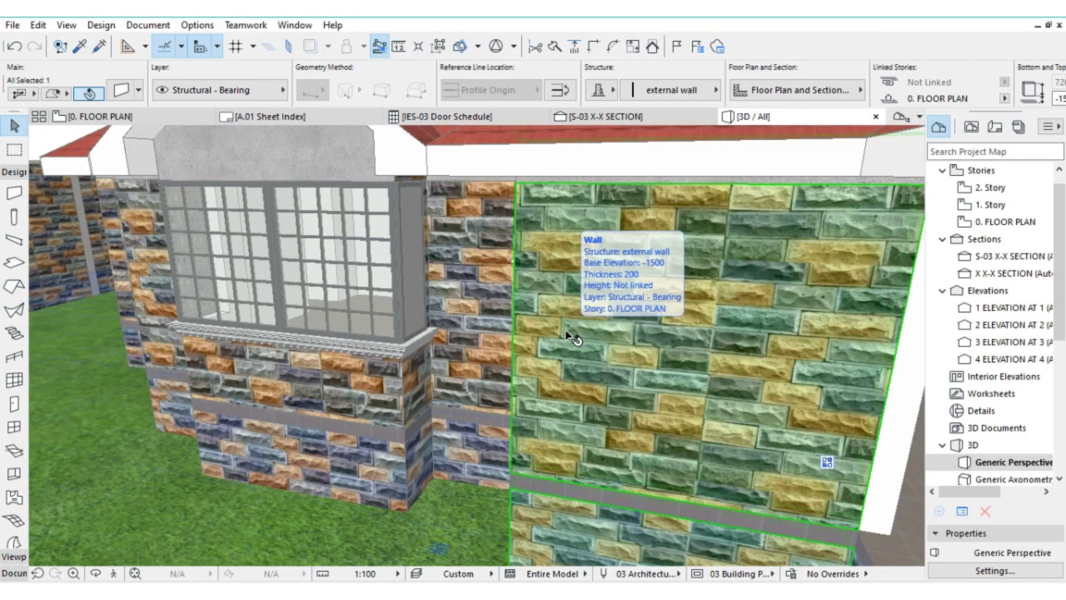
right_click(570, 337)
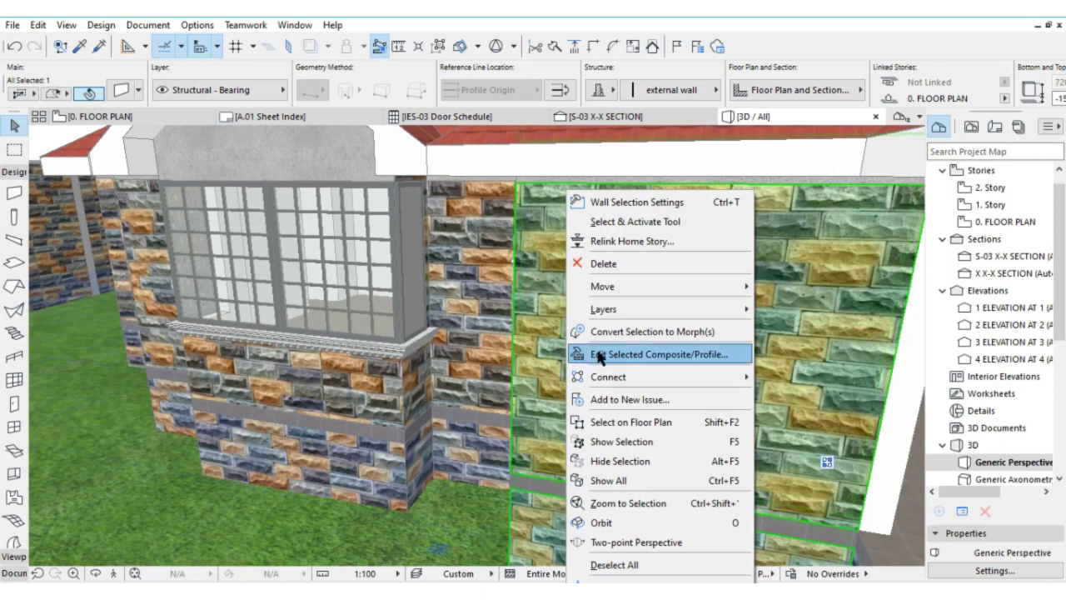
click(647, 355)
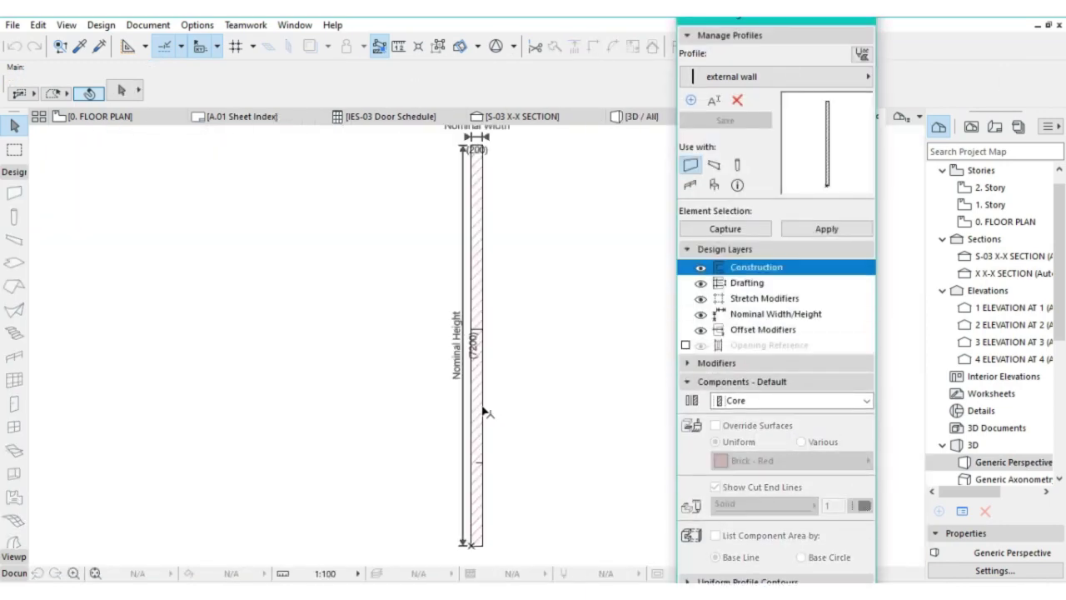
Step: Set the profile core's outer edge surface to tile cladding, apply it, and close the editor
click(483, 408)
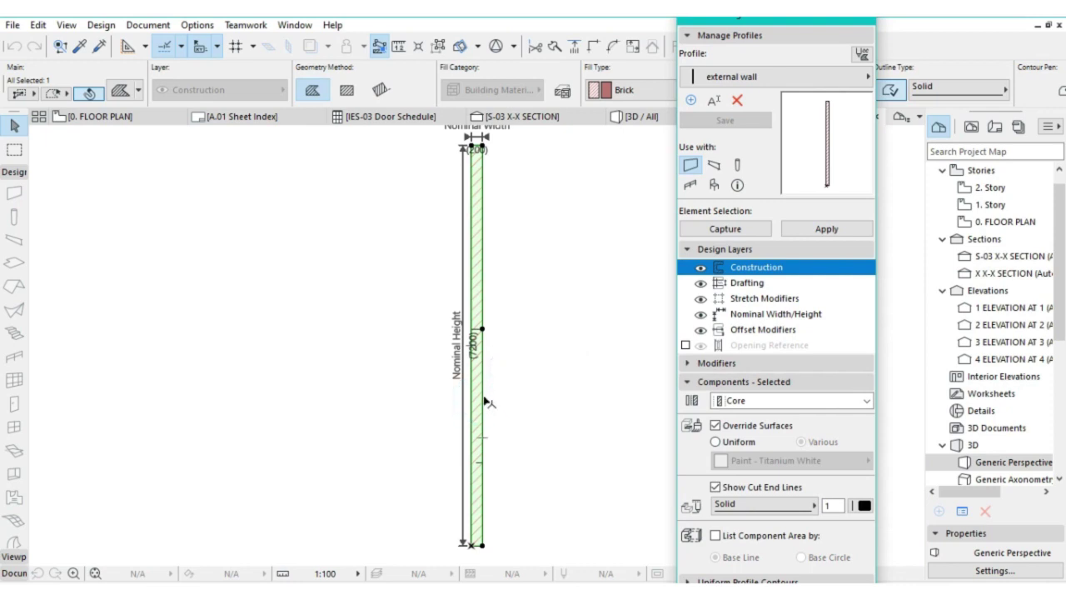
click(485, 402)
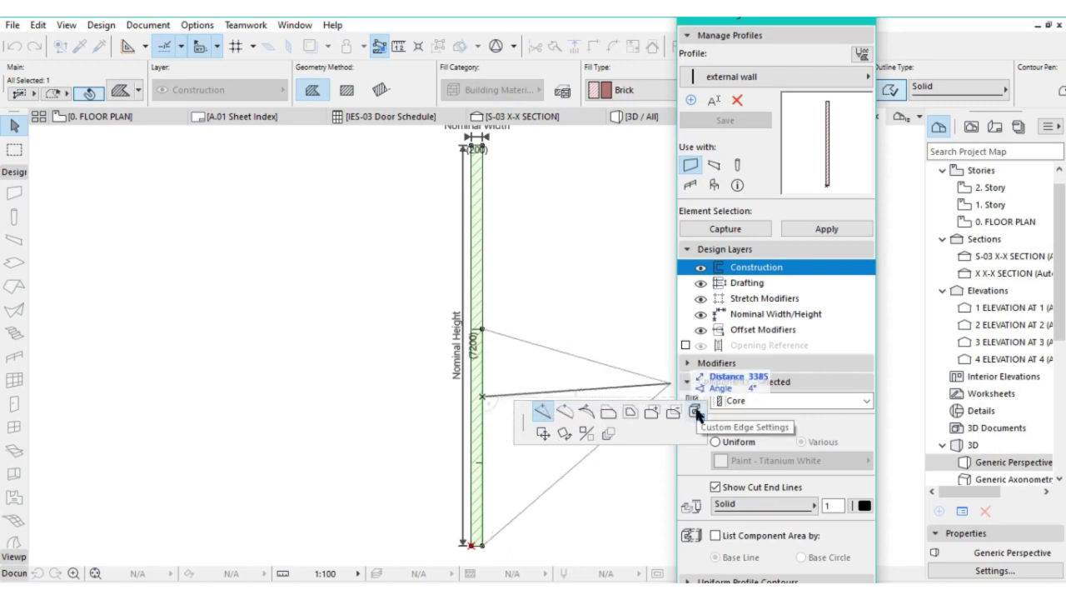
click(696, 414)
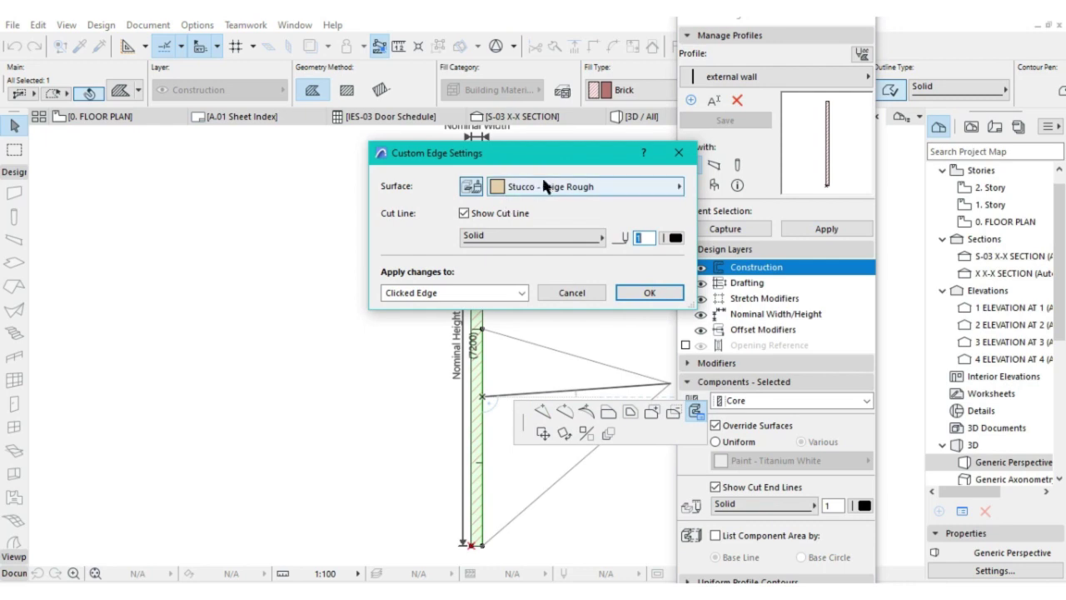
click(548, 187)
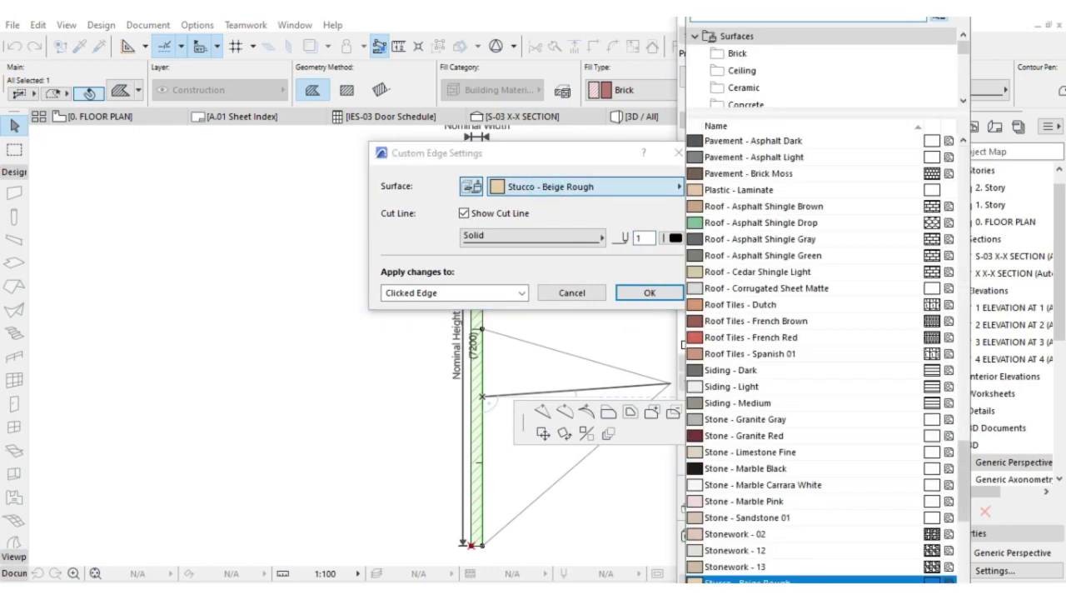
text(til)
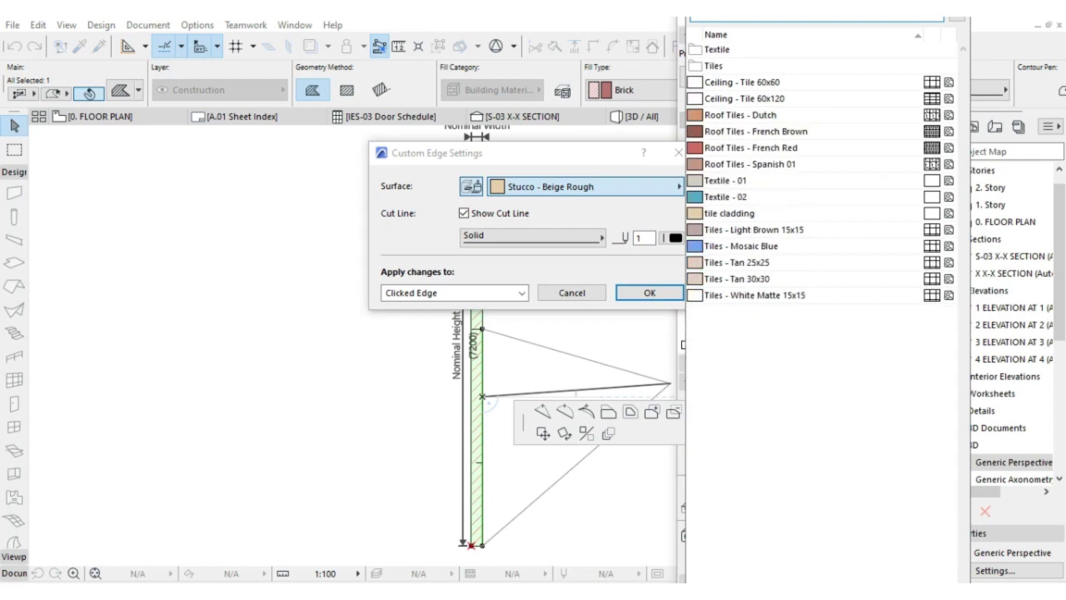
mouse_move(770, 213)
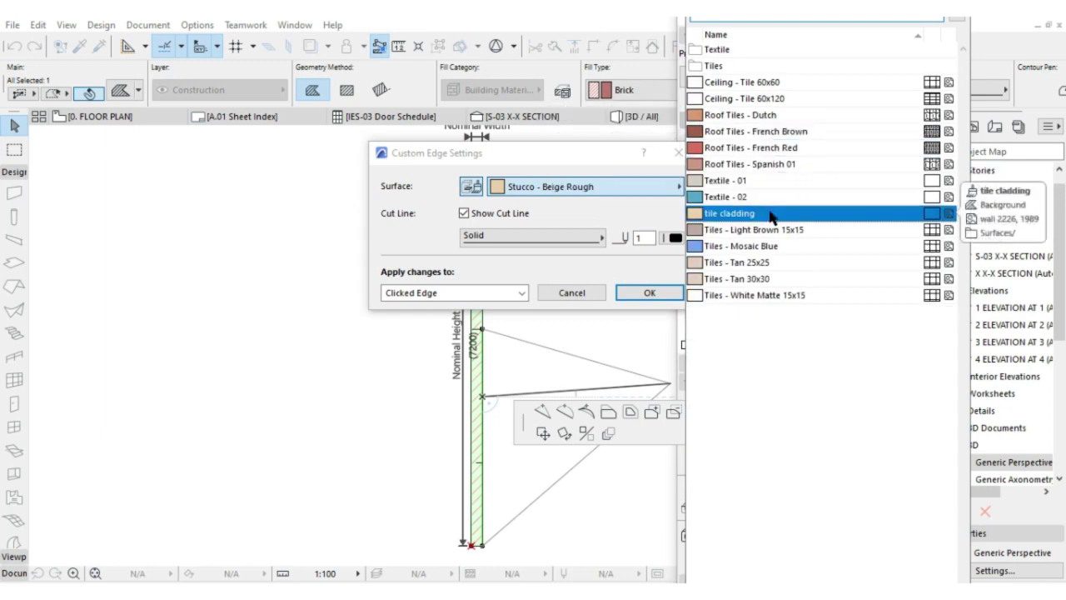
click(770, 214)
key(Return)
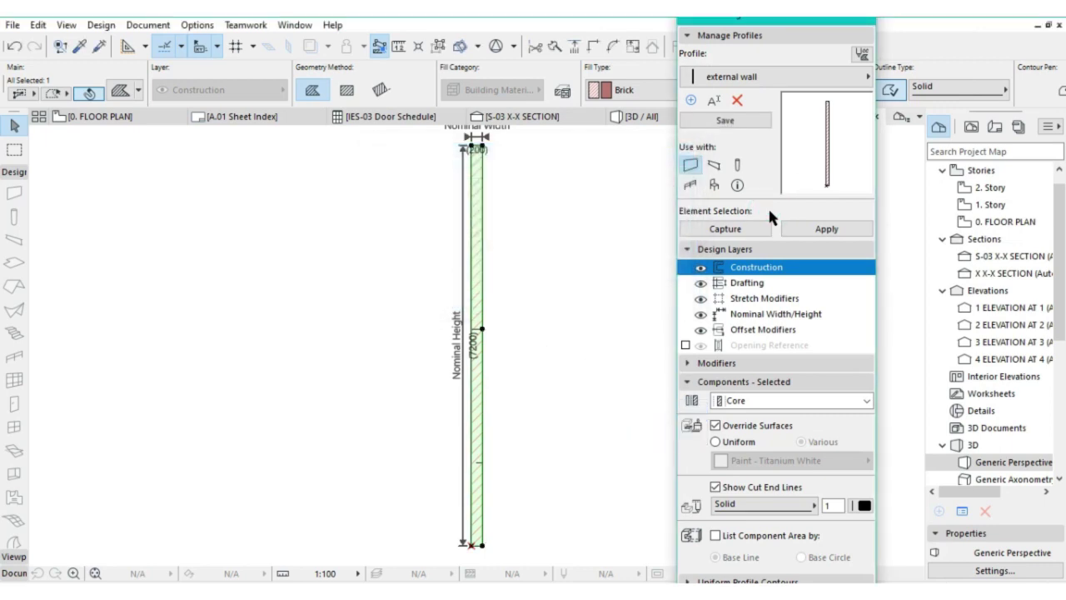
click(809, 222)
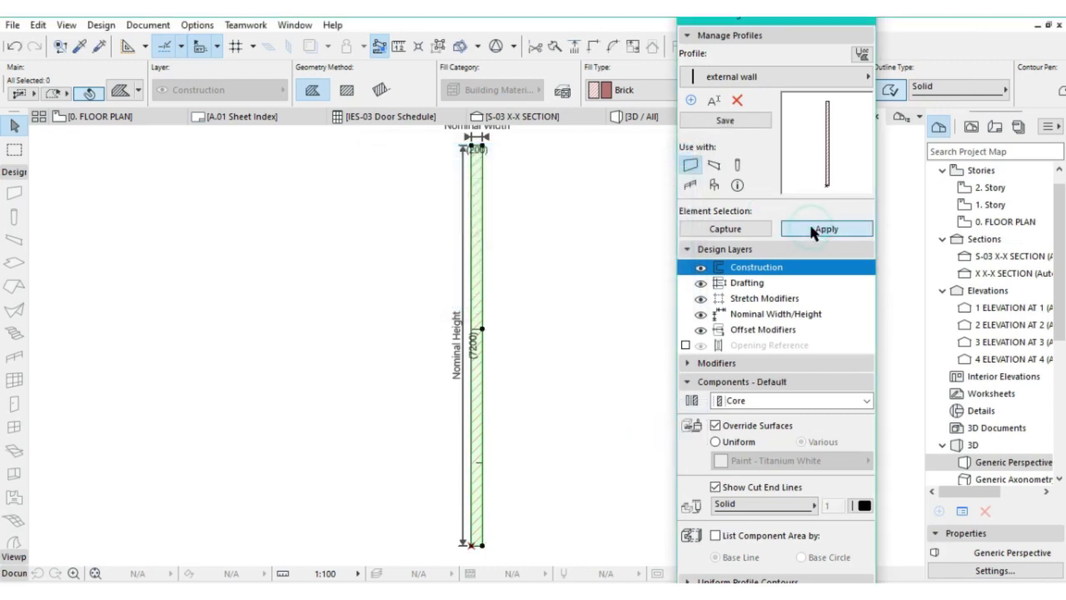
click(866, 18)
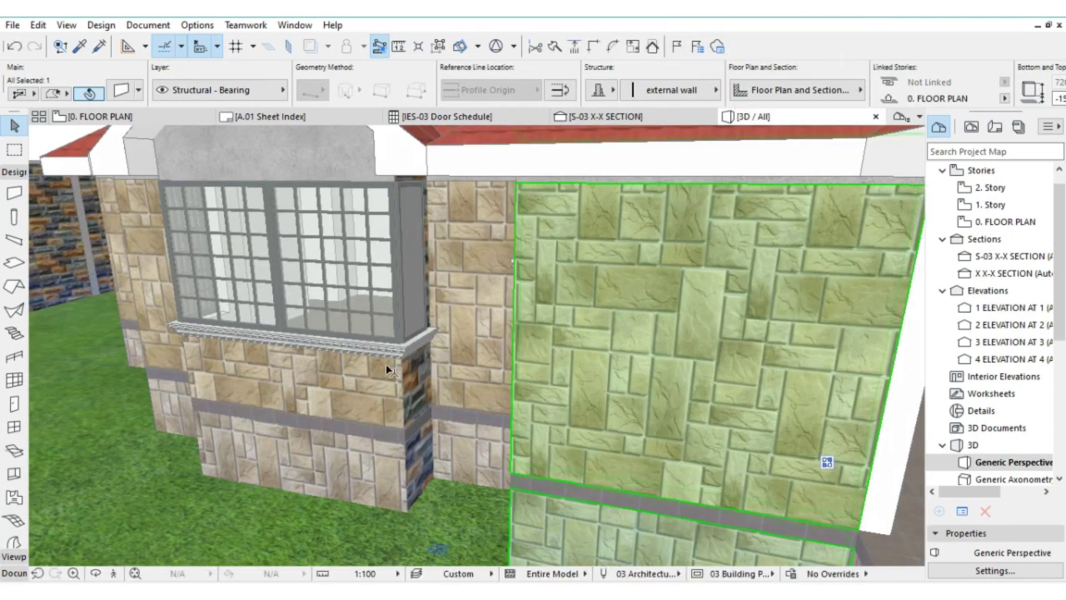
Step: Deselect the wall and start Explore mode to walk past the newly clad walls
key(Escape)
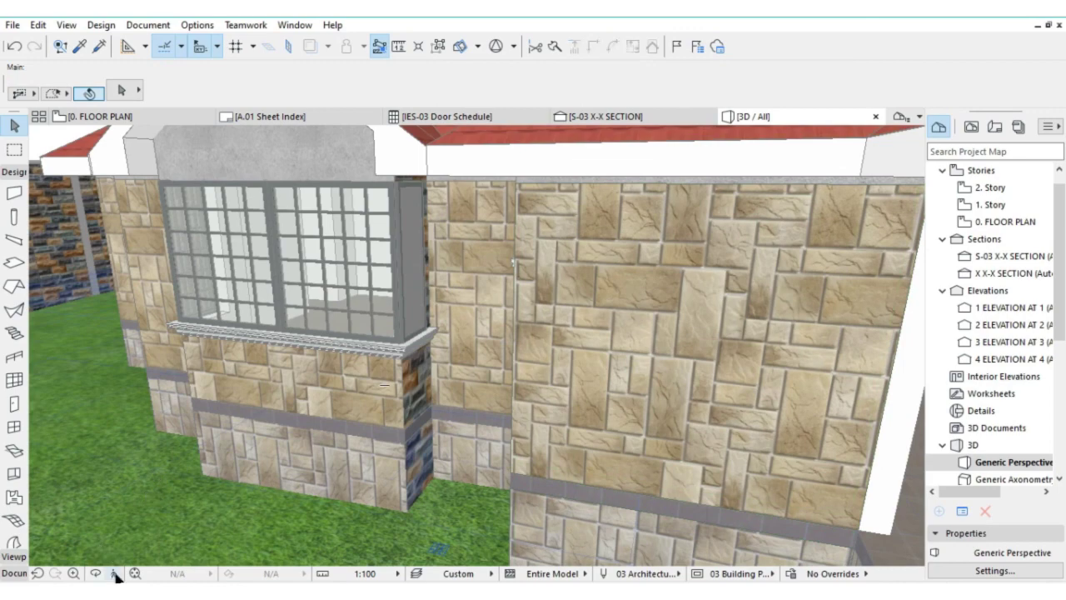
click(116, 574)
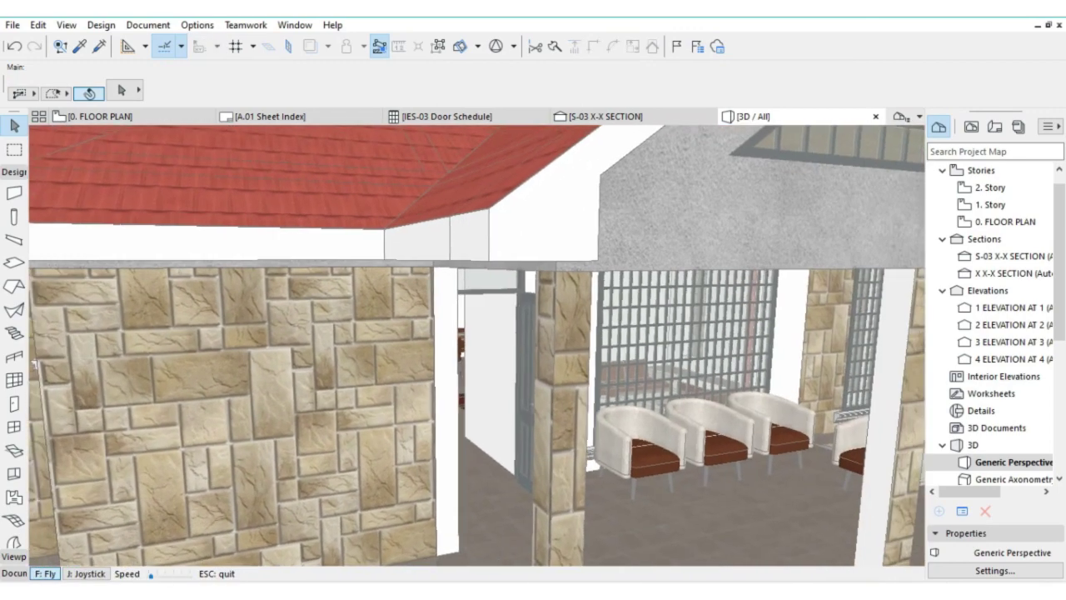